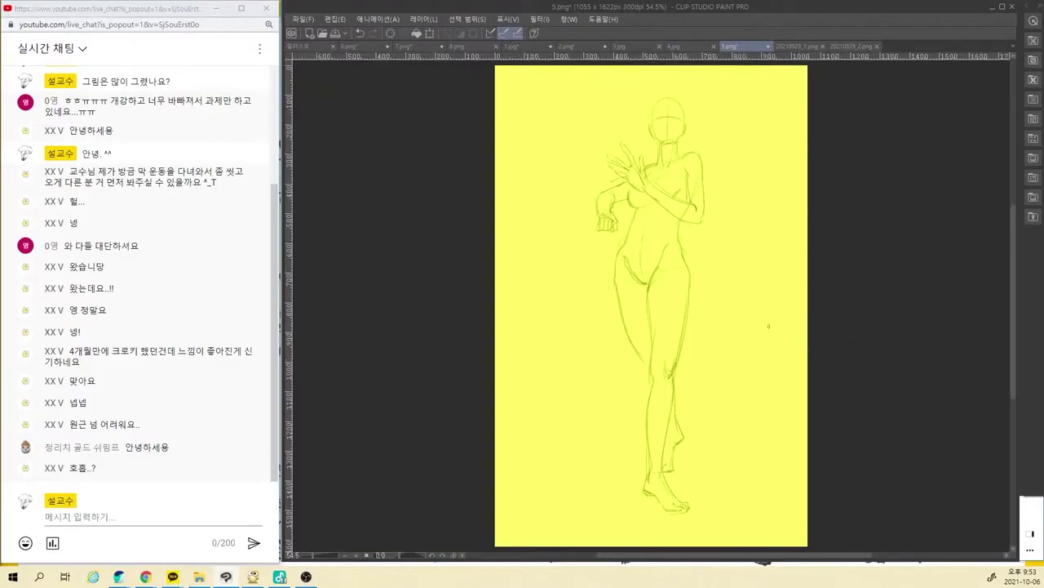
Draw two straight blue perspective guides flanking the full figure, converging toward the head
scroll(746, 319, "up", 1)
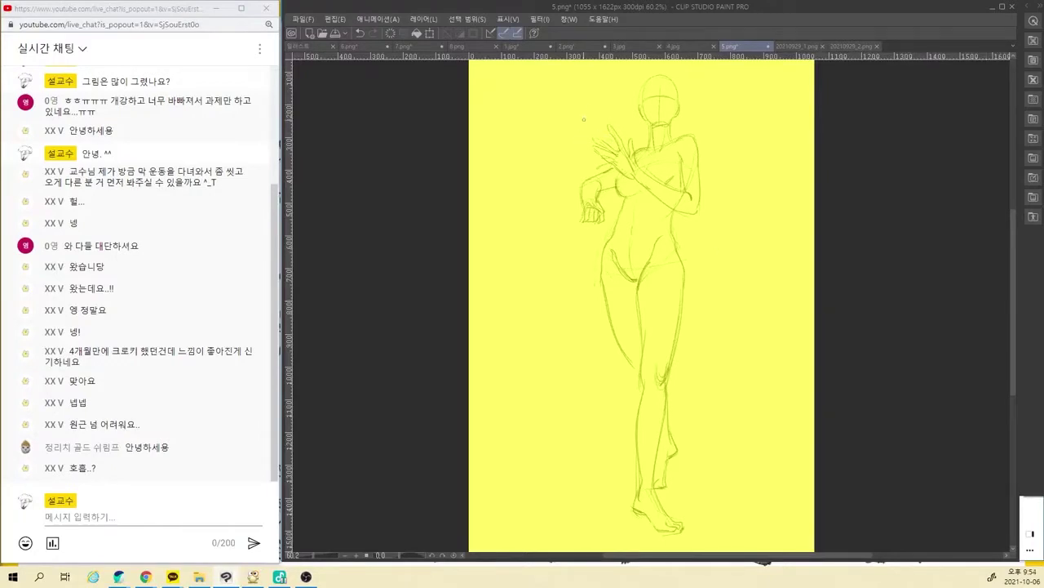
left_click_drag(592, 78, 525, 395)
key("ctrl+z")
left_click_drag(586, 140, 493, 450)
key("ctrl+z")
left_click_drag(588, 93, 501, 407)
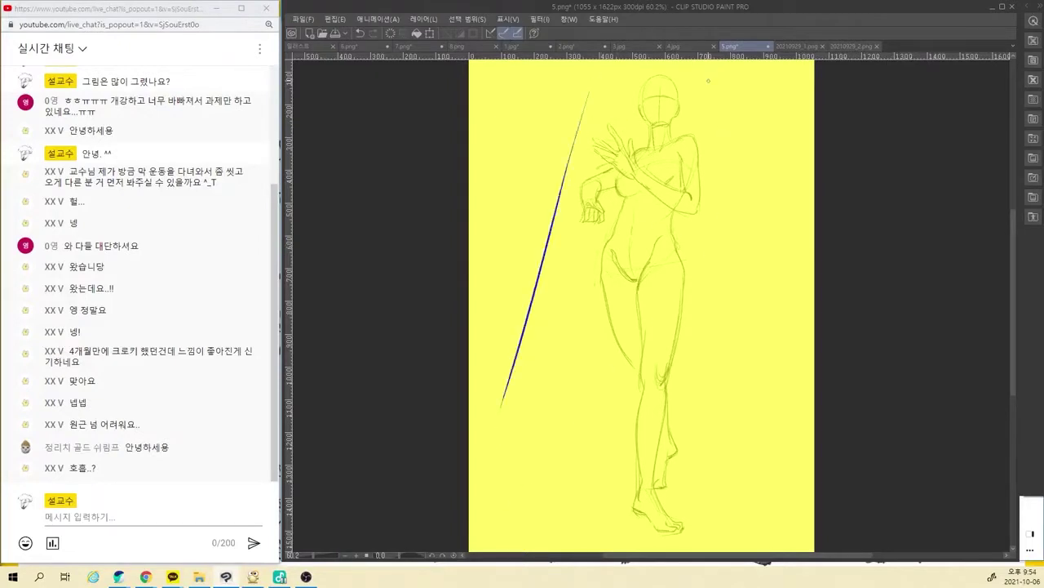
left_click_drag(709, 90, 777, 477)
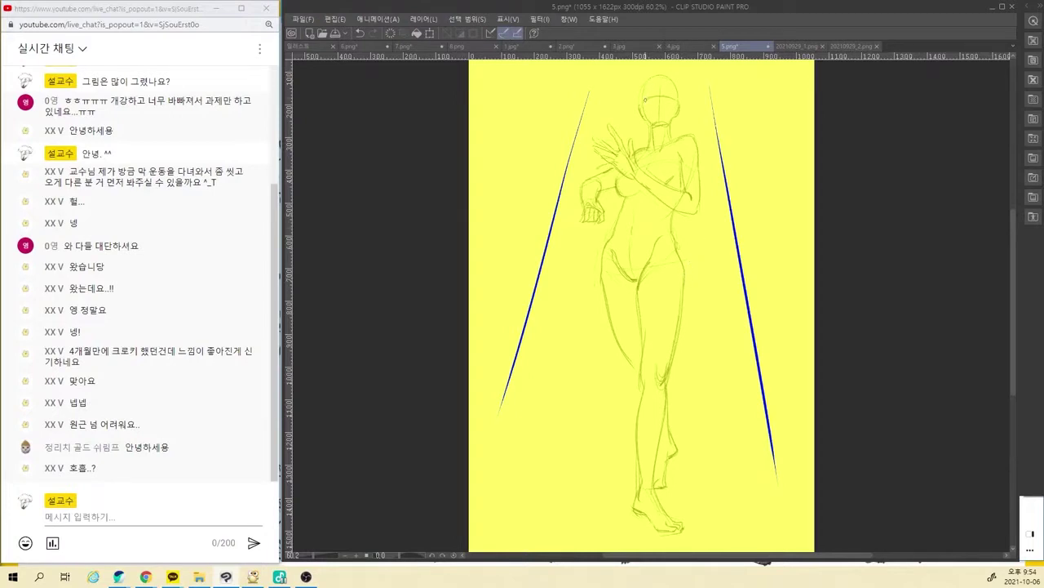
Mark the head in red over the sketch with the crown arc, eyes, nose and chin
mouse_move(643, 100)
left_mouse_down()
mouse_move(657, 80)
mouse_move(672, 80)
mouse_move(681, 98)
mouse_move(646, 86)
mouse_move(668, 79)
mouse_move(674, 99)
left_mouse_up()
key("ctrl+z")
left_click_drag(652, 87, 643, 120)
key("ctrl+z")
left_click_drag(644, 87, 657, 81)
left_click_drag(654, 124, 665, 126)
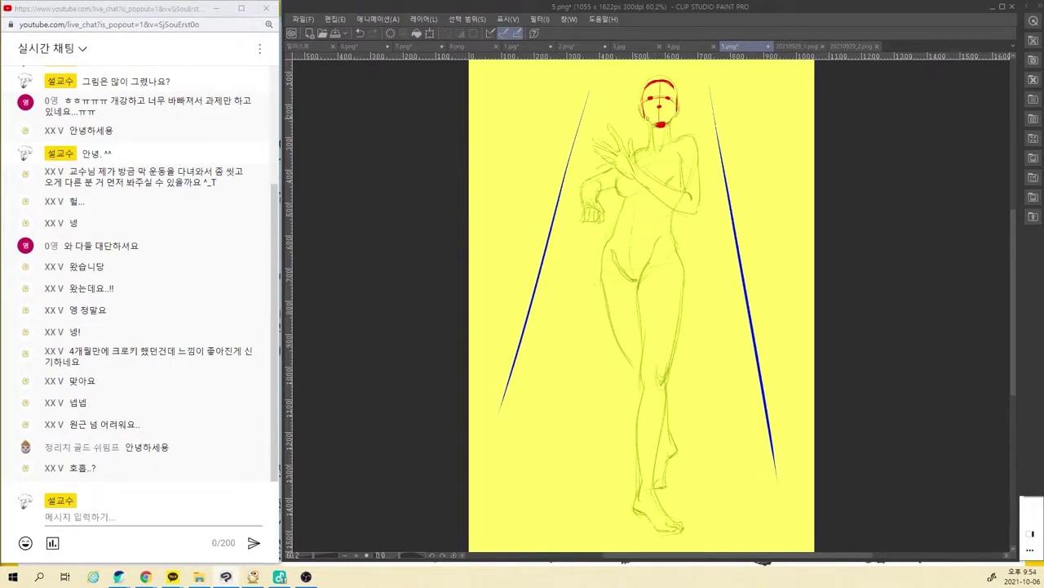
Draw the ears, neck lines, collarbone and the shoulder above the bent arm in red
mouse_move(643, 104)
left_mouse_down()
mouse_move(641, 117)
mouse_move(678, 122)
mouse_move(644, 119)
mouse_move(678, 114)
mouse_move(646, 146)
mouse_move(674, 135)
mouse_move(657, 152)
mouse_move(691, 133)
left_mouse_up()
key("ctrl+z")
key("ctrl+z")
key("ctrl+z")
Highlight the live-chat message about the model's long upper body and short legs, and return to the drawing
left_click_drag(89, 449, 62, 482)
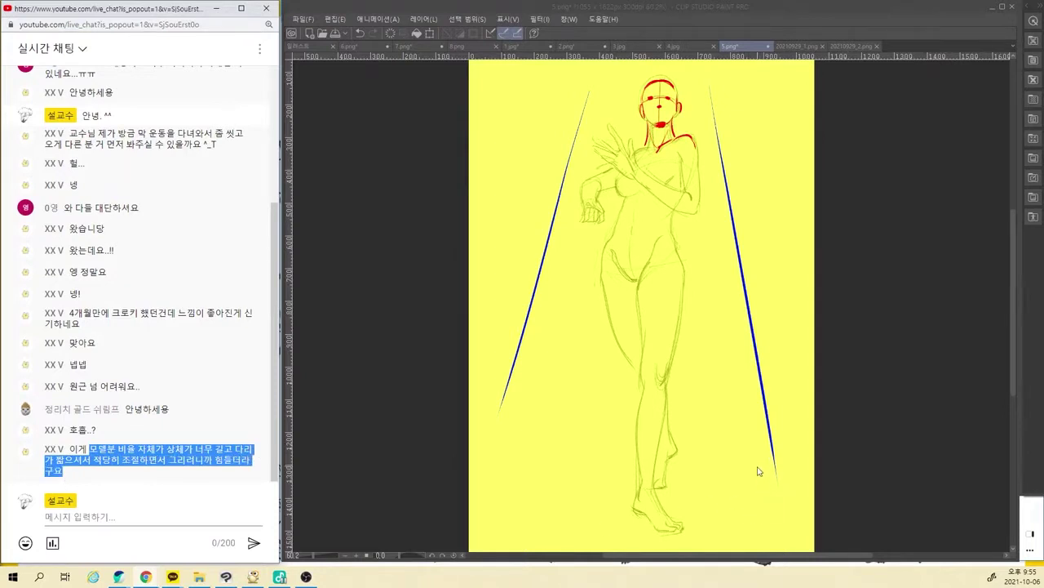
left_click(701, 159)
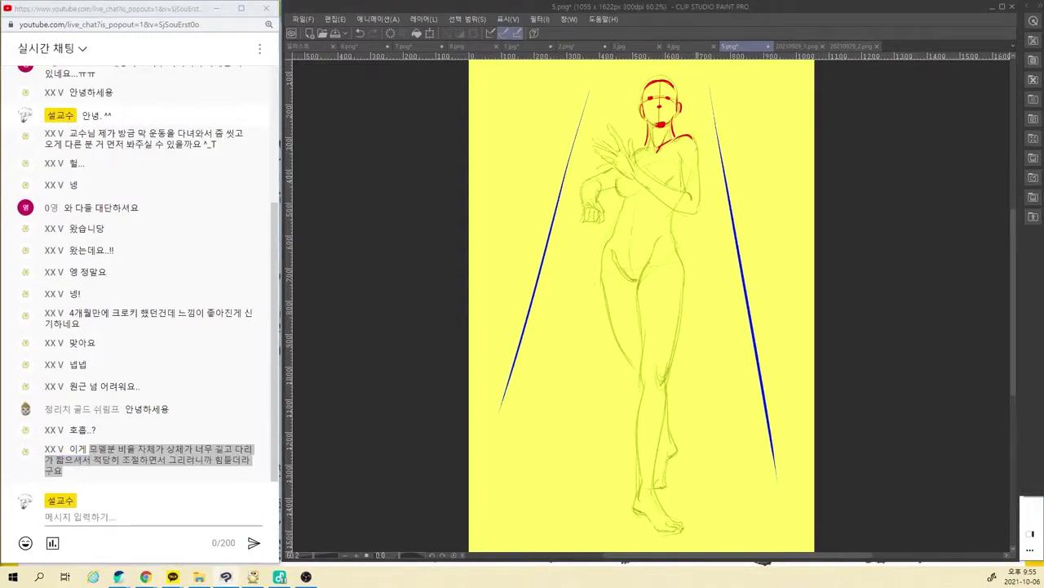
Trace the bent arm's upper section in red from the shoulder to the elbow
left_click_drag(696, 140, 695, 212)
key("ctrl+z")
left_click_drag(700, 176, 693, 214)
mouse_move(677, 152)
left_mouse_down()
mouse_move(684, 188)
mouse_move(612, 112)
mouse_move(645, 173)
left_mouse_up()
key("ctrl+z")
key("ctrl+z")
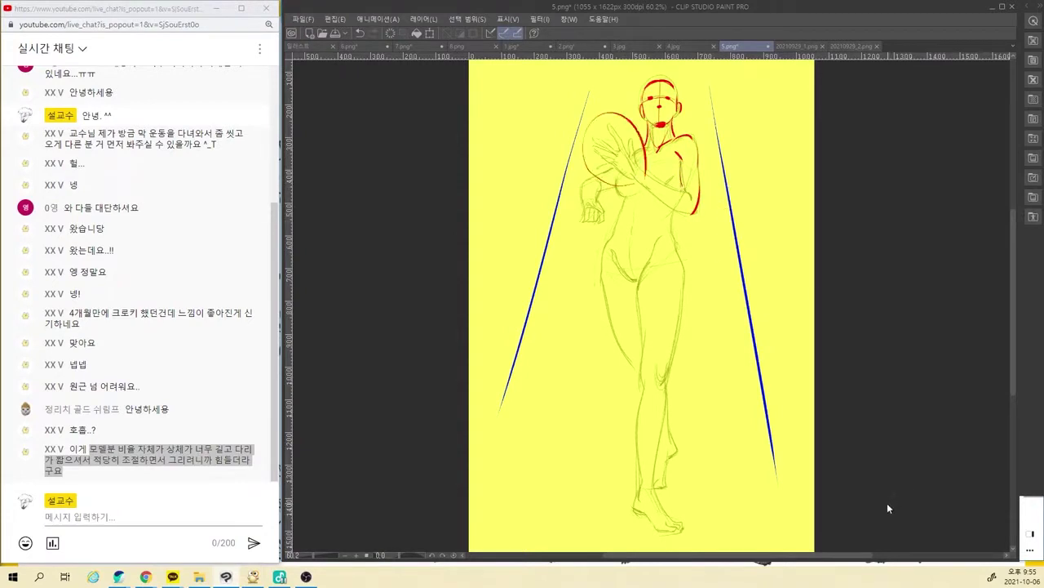
Remove the circle around the raised hand and draw the folded forearm in red from elbow to wrist
key("ctrl+z")
left_click_drag(637, 538, 653, 537)
key("ctrl+z")
left_click_drag(645, 182, 695, 214)
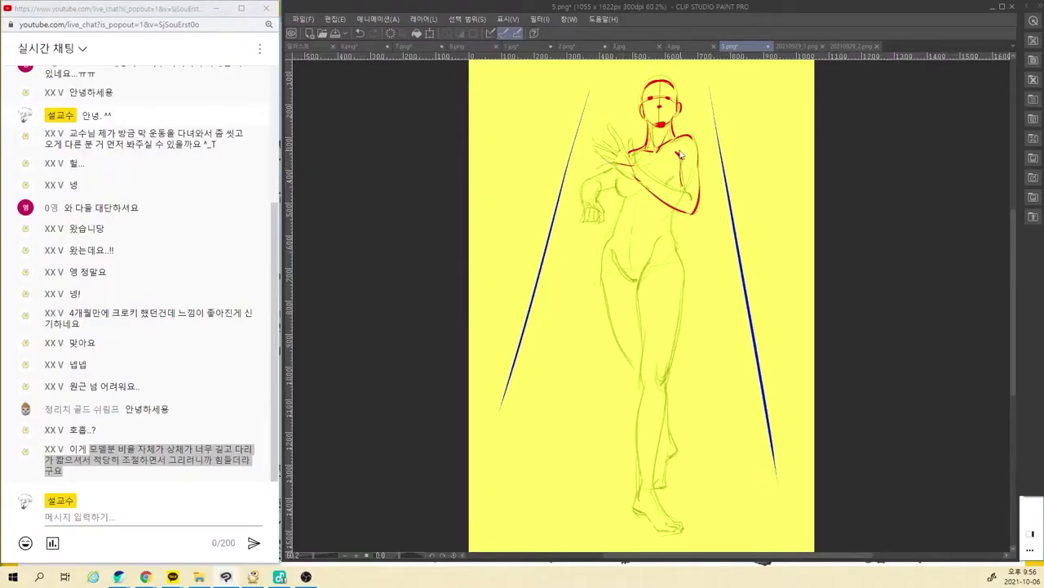
mouse_move(637, 162)
left_mouse_down()
mouse_move(590, 175)
mouse_move(606, 173)
mouse_move(593, 186)
mouse_move(613, 196)
mouse_move(602, 171)
mouse_move(682, 187)
mouse_move(672, 184)
mouse_move(692, 201)
left_mouse_up()
key("ctrl+z")
key("ctrl+z")
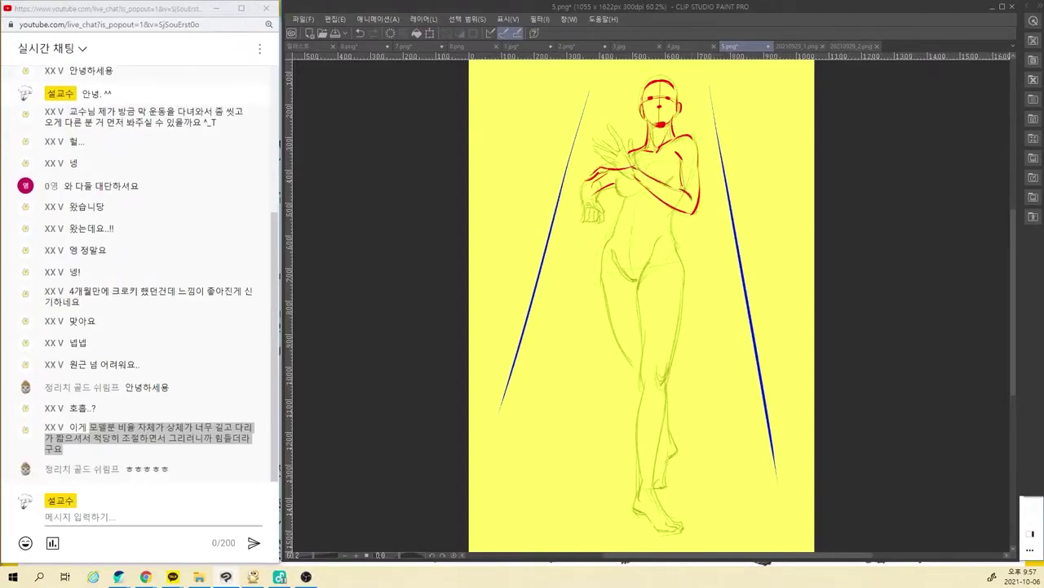
Redraw the hand resting on the opposite arm and the far shoulder line in red
key("ctrl+z")
key("ctrl+z")
key("ctrl+z")
mouse_move(590, 184)
left_mouse_down()
mouse_move(600, 173)
mouse_move(633, 177)
left_mouse_up()
left_click_drag(631, 152, 617, 159)
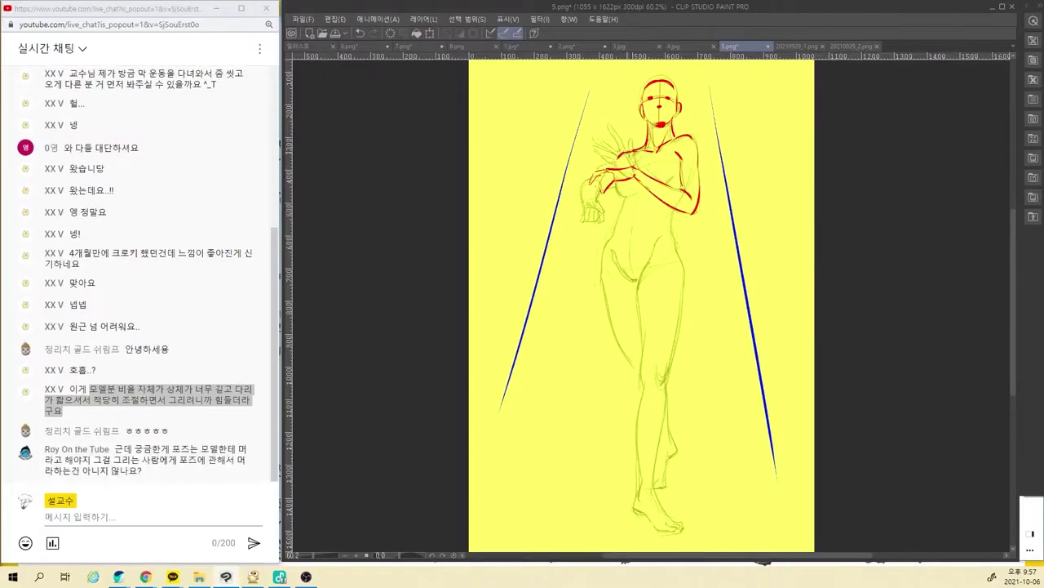
Draw the chest contours around the crossed forearm in red
left_click_drag(621, 159, 623, 168)
mouse_move(615, 187)
left_mouse_down()
mouse_move(629, 198)
mouse_move(675, 185)
left_mouse_up()
key("ctrl+z")
key("ctrl+z")
Highlight the phrase in the viewer's chat question about the pose being the model's responsibility
left_click(152, 457)
left_click_drag(172, 449, 94, 460)
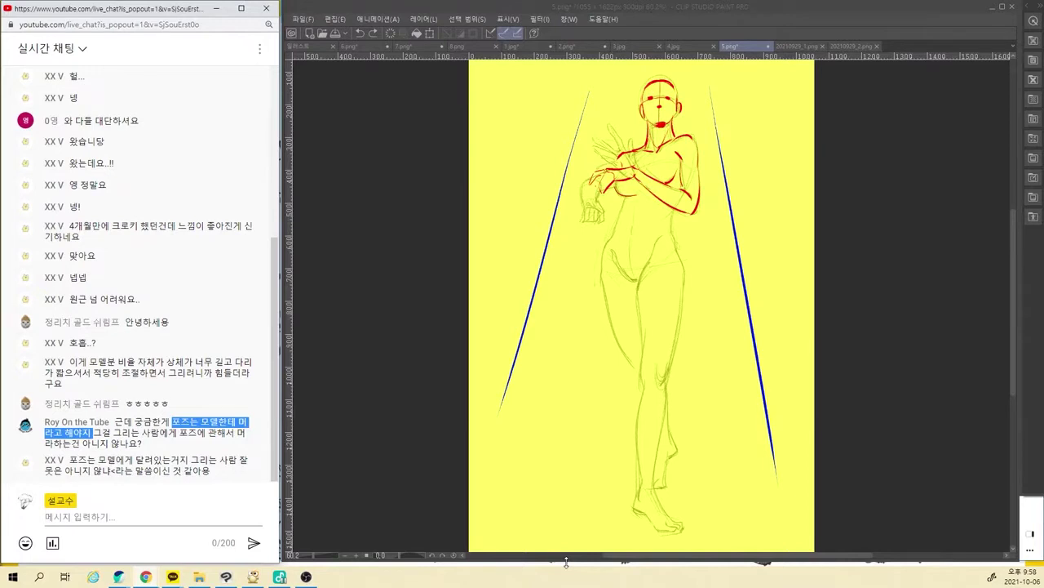
left_click(212, 485)
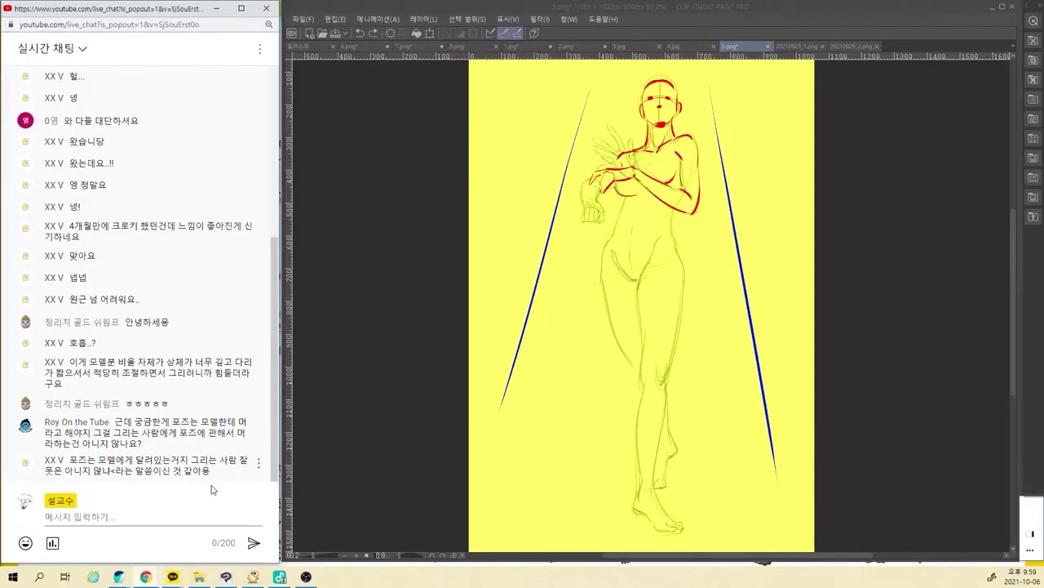
mouse_move(257, 578)
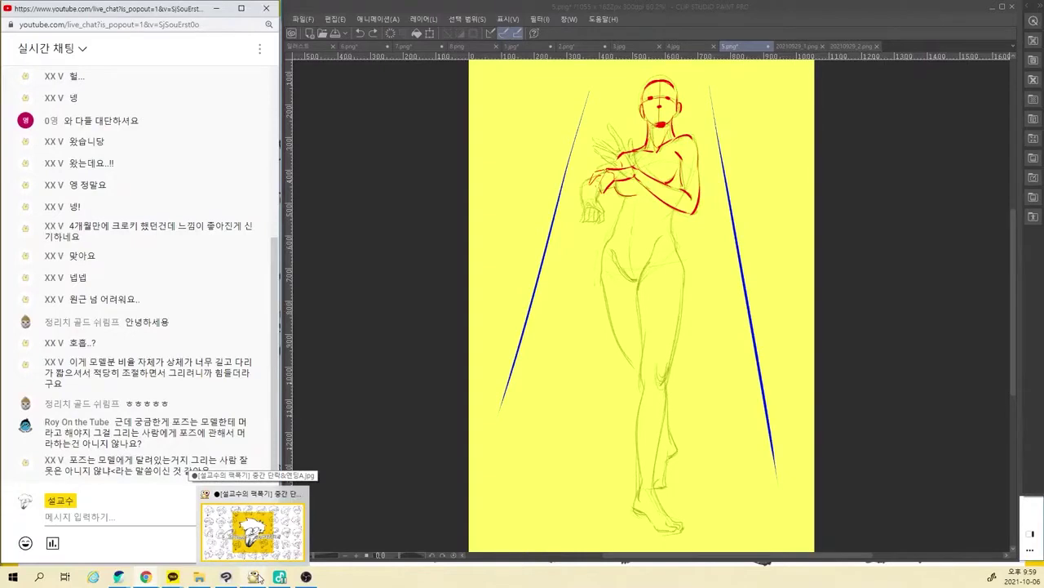
left_click(560, 373)
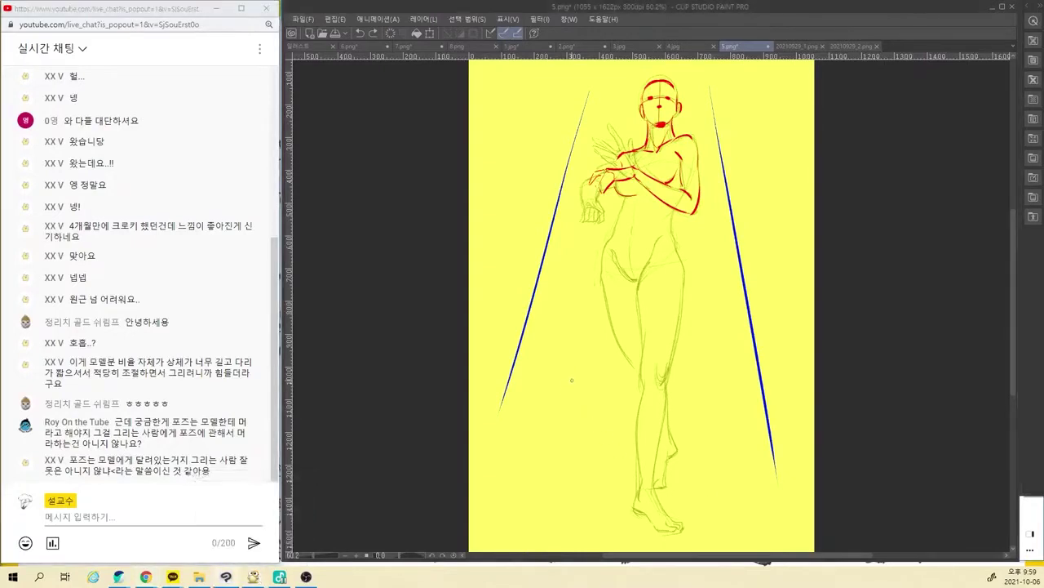
mouse_move(587, 354)
left_mouse_down()
mouse_move(559, 384)
mouse_move(608, 428)
left_mouse_up()
key("ctrl+z")
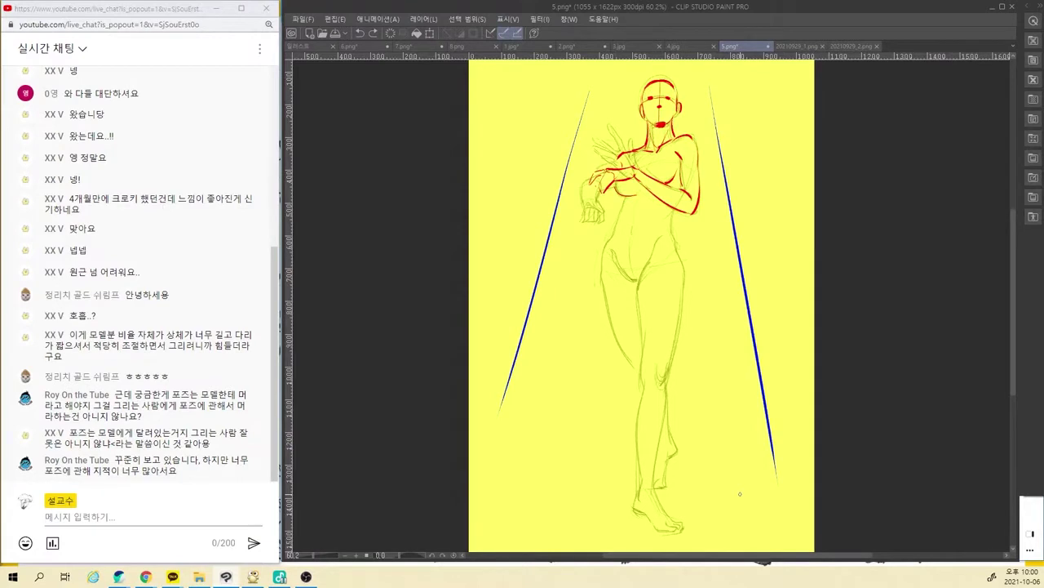
Handwrite the red notes "연기" and "장면" beside the figure's head and circle each one
left_click_drag(490, 129, 493, 131)
left_click_drag(494, 134, 497, 146)
mouse_move(505, 128)
left_mouse_down()
mouse_move(509, 143)
mouse_move(521, 135)
left_mouse_up()
mouse_move(524, 143)
left_mouse_down()
mouse_move(500, 106)
mouse_move(527, 132)
left_mouse_up()
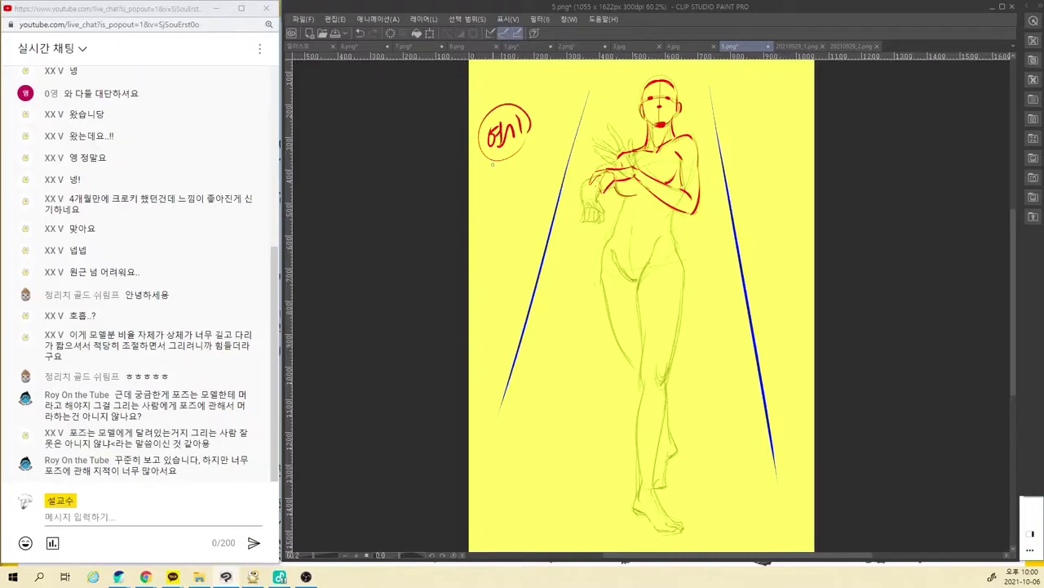
mouse_move(487, 168)
left_mouse_down()
mouse_move(503, 188)
mouse_move(513, 176)
left_mouse_up()
left_click_drag(516, 159, 524, 179)
mouse_move(514, 199)
left_mouse_down()
mouse_move(481, 189)
mouse_move(523, 188)
left_mouse_up()
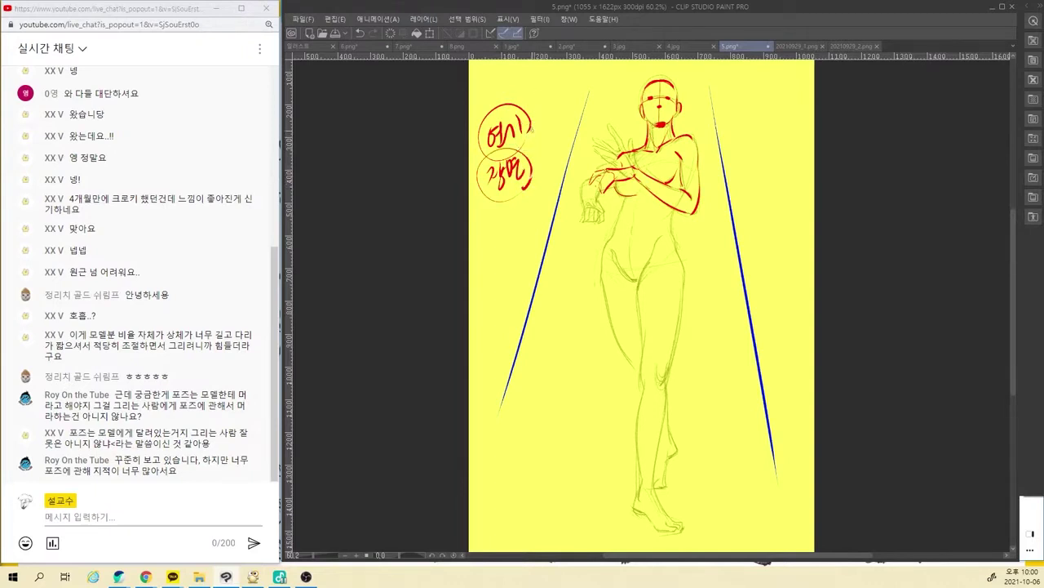
Bracket the two circled notes in blue and handwrite "연출" beside them with a double underline
left_click_drag(532, 120, 533, 173)
mouse_move(539, 122)
left_mouse_down()
mouse_move(557, 145)
mouse_move(569, 136)
left_mouse_up()
left_click_drag(543, 159, 572, 141)
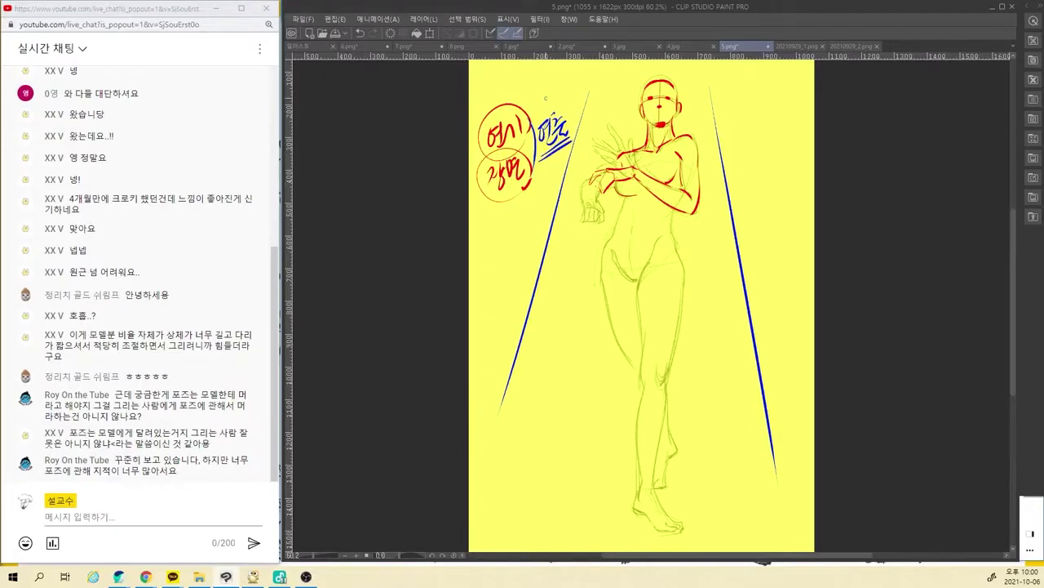
Handwrite "감독, 작가" in blue above the notes, underline it and link it to "연출" with a vertical line
left_click_drag(539, 79, 544, 117)
left_click_drag(508, 71, 522, 84)
mouse_move(523, 75)
left_mouse_down()
mouse_move(520, 91)
mouse_move(523, 79)
left_mouse_up()
left_click_drag(522, 82, 534, 81)
mouse_move(525, 87)
left_mouse_down()
mouse_move(532, 96)
mouse_move(550, 80)
left_mouse_up()
left_click_drag(554, 66, 553, 90)
left_click_drag(556, 75, 565, 95)
left_click_drag(564, 71, 569, 70)
left_click_drag(499, 92, 580, 91)
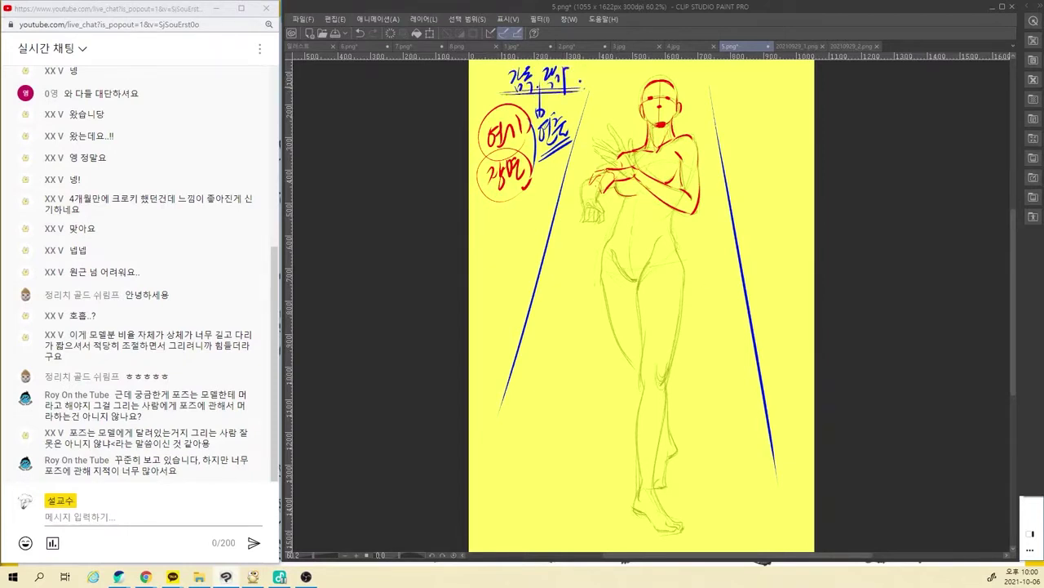
Highlight the chat phrases about expressing and interpreting the pose, and return to the drawing
left_click_drag(92, 421, 243, 421)
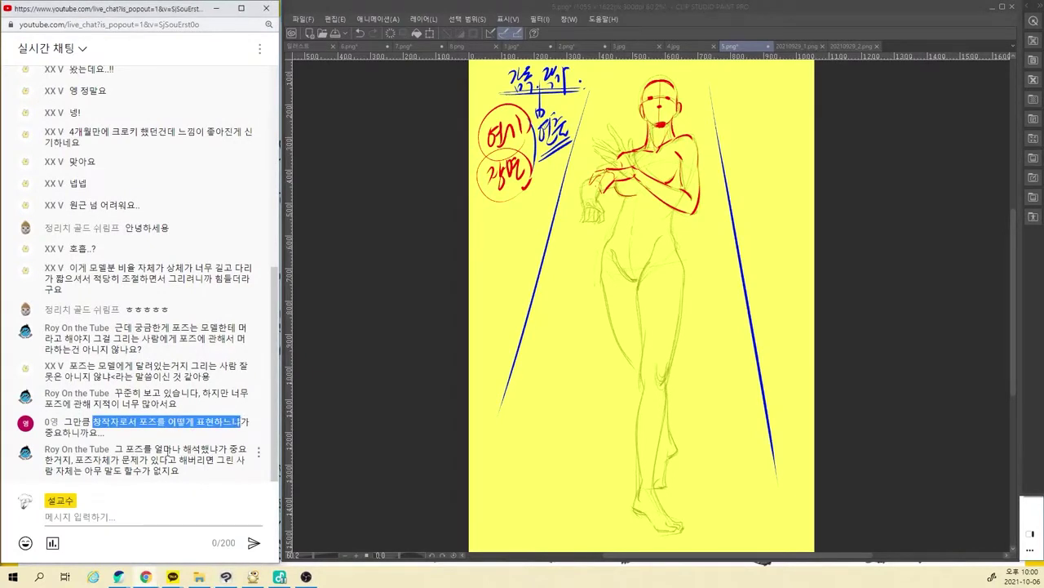
left_click_drag(123, 449, 218, 449)
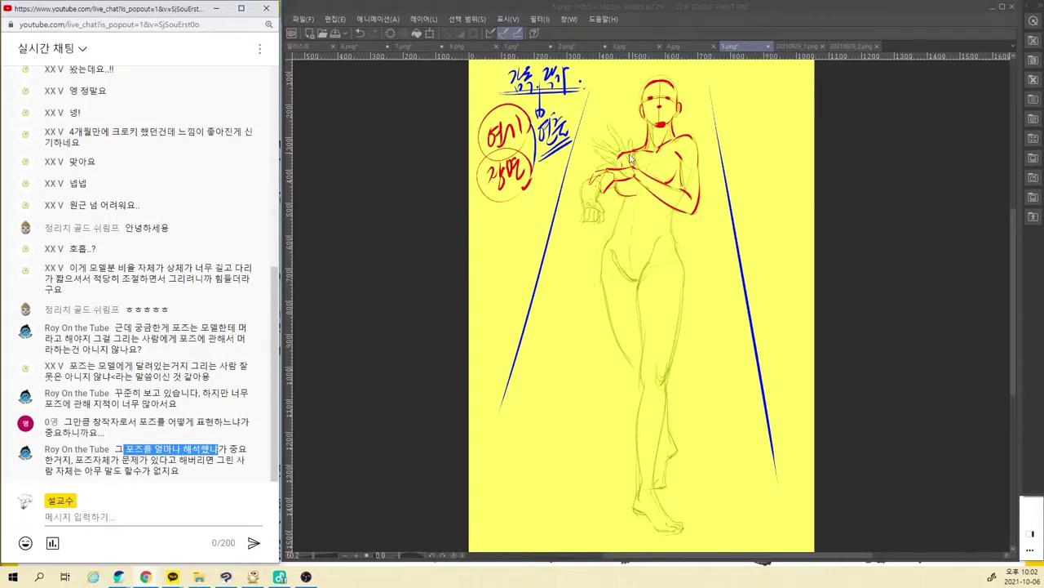
left_click(640, 159)
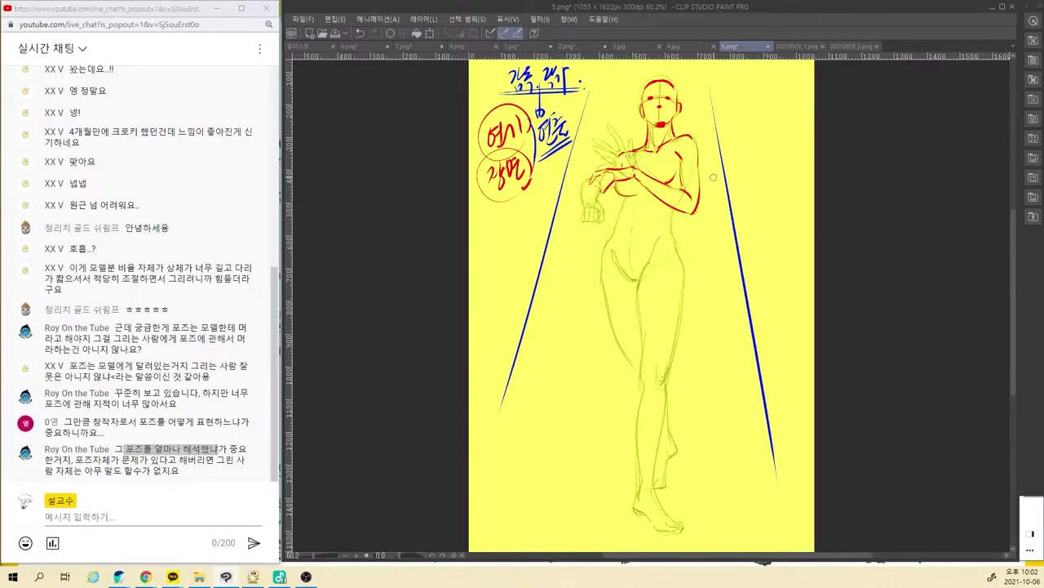
Try several long waist-to-hip contour strokes along the side below the lowered hand
left_click_drag(713, 178, 704, 210)
left_click_drag(604, 193, 589, 305)
key("ctrl+z")
mouse_move(605, 191)
left_mouse_down()
mouse_move(594, 240)
mouse_move(602, 310)
left_mouse_up()
key("ctrl+z")
left_click_drag(600, 243, 613, 303)
key("ctrl+z")
left_click_drag(596, 242, 621, 310)
key("ctrl+z")
key("ctrl+z")
Draw the navel, both waist contours and the upper hip lines in red
left_click_drag(634, 213, 619, 245)
key("ctrl+z")
left_click_drag(673, 213, 670, 228)
left_click_drag(617, 225, 597, 295)
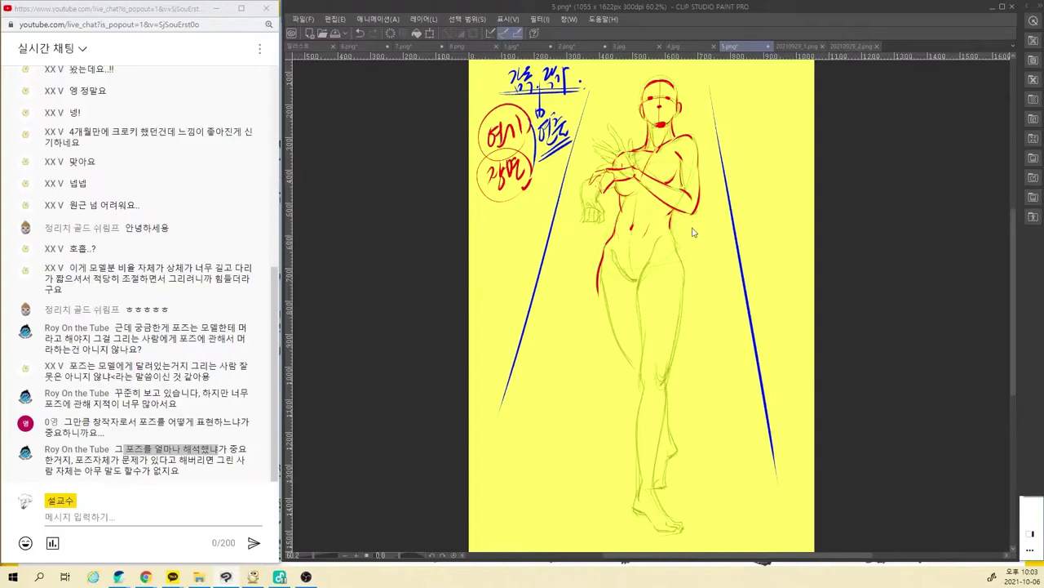
key("ctrl+z")
left_click_drag(609, 229, 601, 263)
left_click_drag(668, 222, 678, 249)
Draw the front leg's outer thigh contour in red from the hip to just above the knee
left_click_drag(678, 247, 687, 293)
key("ctrl+z")
left_click_drag(675, 243, 689, 289)
key("ctrl+z")
key("ctrl+z")
key("ctrl+z")
mouse_move(676, 245)
left_mouse_down()
mouse_move(688, 288)
mouse_move(668, 368)
left_mouse_up()
key("ctrl+z")
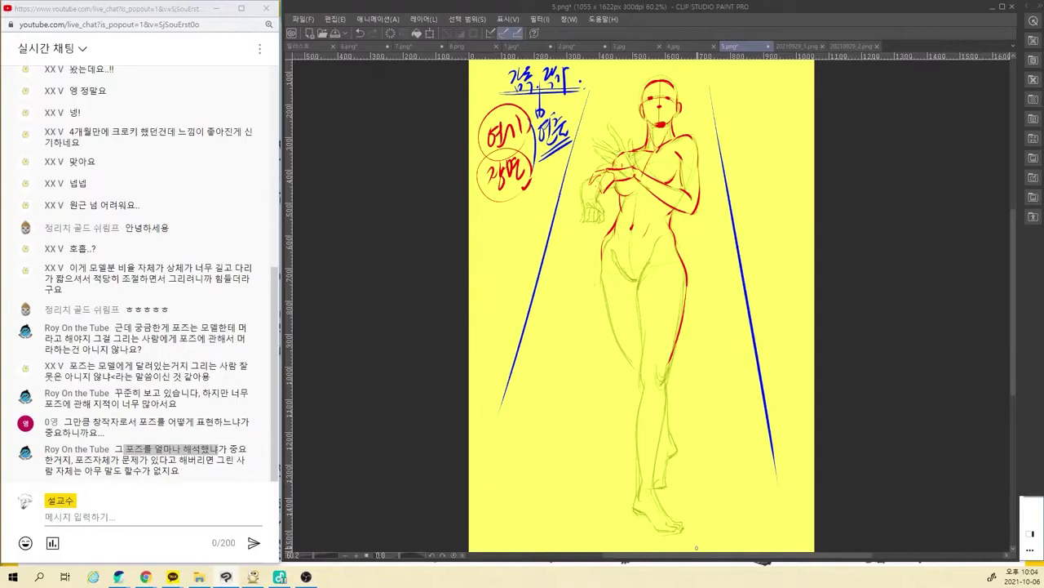
Try extra contour strokes between the lowered hand and the hip
key("ctrl+z")
left_click_drag(600, 196, 586, 296)
key("ctrl+z")
key("ctrl+z")
left_click_drag(597, 212, 591, 266)
key("ctrl+z")
left_click_drag(598, 209, 591, 280)
left_click_drag(609, 211, 601, 235)
key("ctrl+z")
key("ctrl+z")
key("ctrl+z")
key("Delete")
Draw the torso side below the lowered hand and the rear leg's outer thigh contour in red
left_click_drag(611, 196, 608, 222)
mouse_move(603, 261)
left_mouse_down()
mouse_move(604, 312)
mouse_move(625, 357)
left_mouse_up()
Draw blue guide curves across shoulders and waist plus a head-to-foot centre line, and clear all the blue guides
left_click_drag(615, 221, 669, 222)
left_click_drag(647, 139, 679, 143)
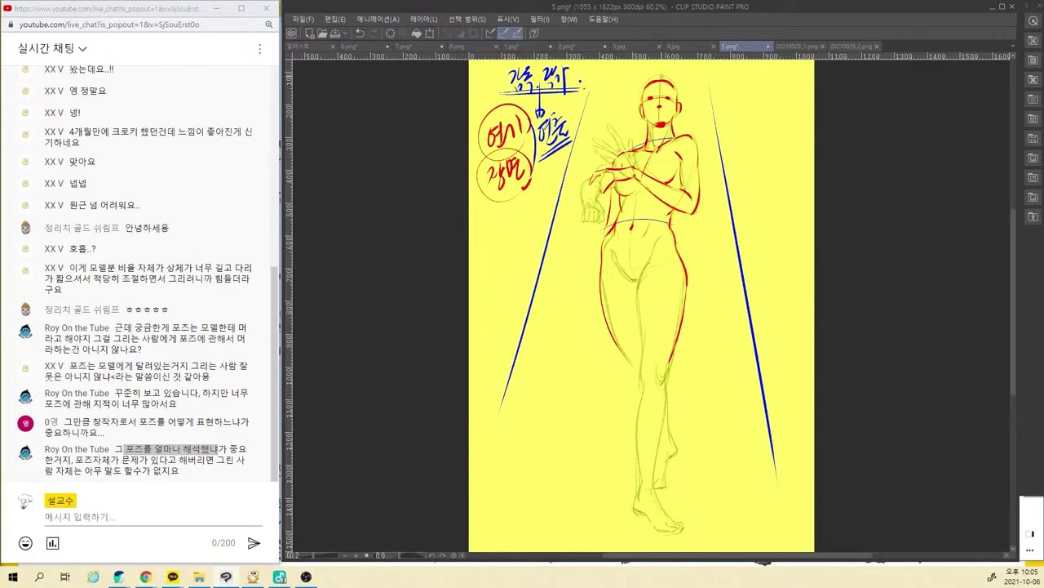
mouse_move(661, 82)
left_mouse_down()
mouse_move(635, 212)
mouse_move(635, 516)
left_mouse_up()
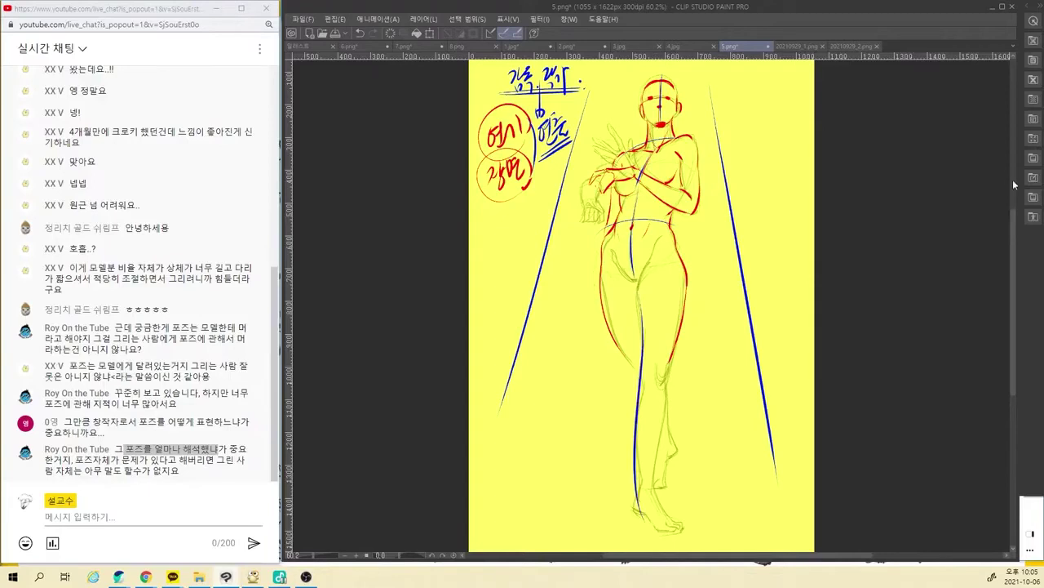
key("Delete")
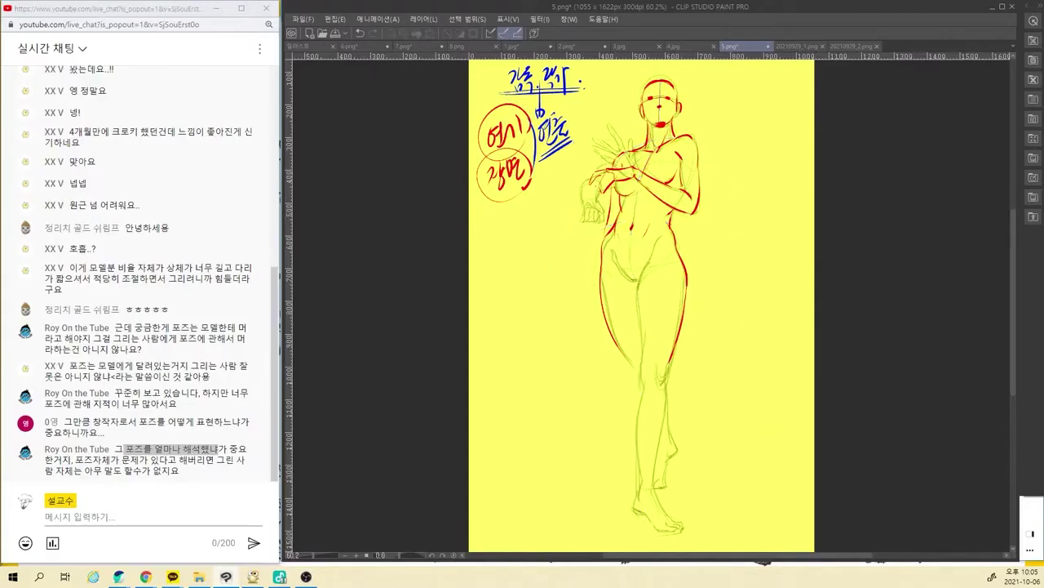
key("ctrl+z")
key("ctrl+y")
Compare the original sketch with the corrections by repeatedly clearing and restoring the red lines and handwritten notes
key("Delete")
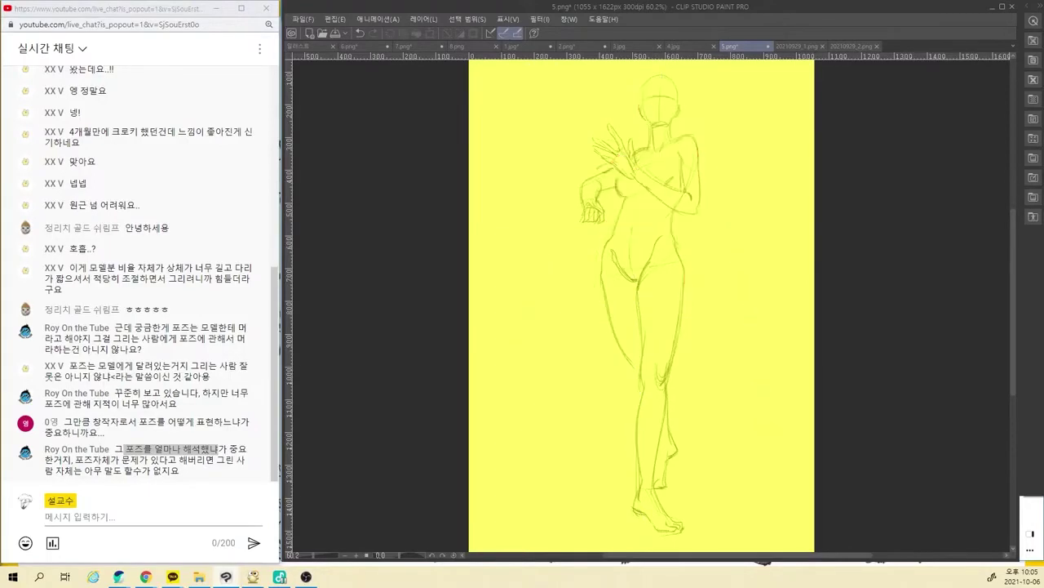
key("ctrl+z")
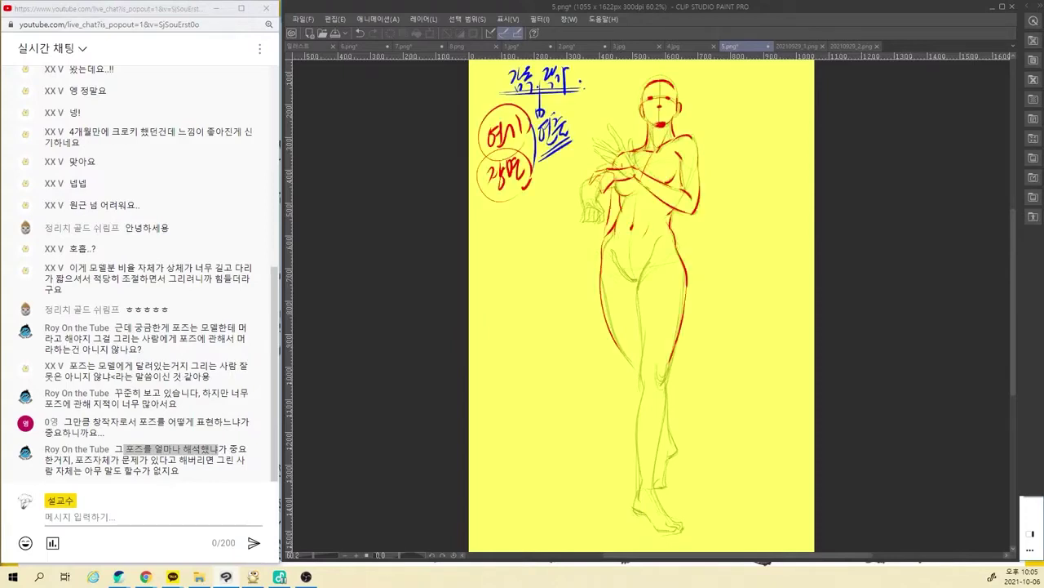
key("ctrl+y")
key("ctrl+z")
key("ctrl+y")
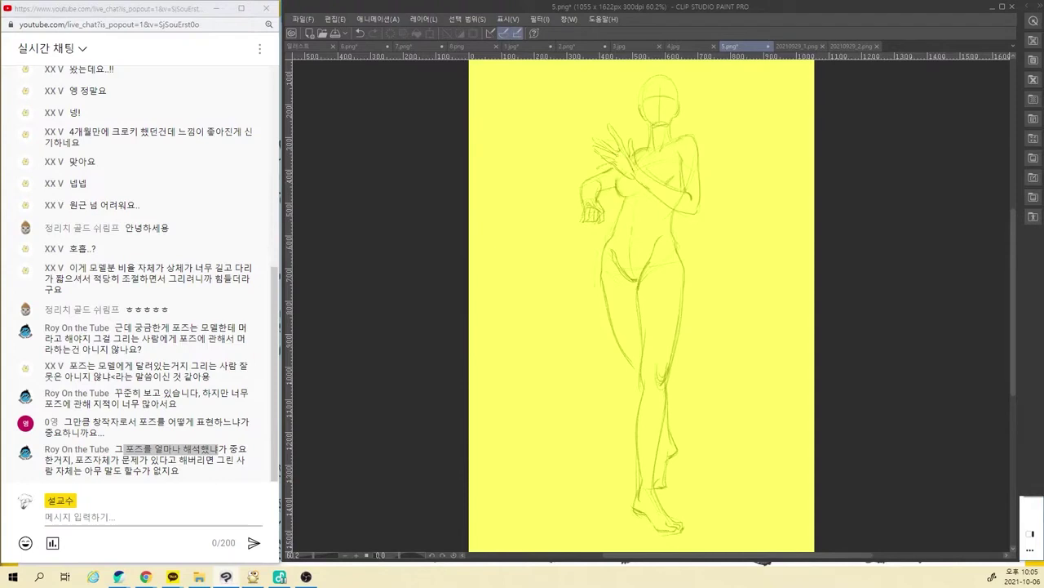
key("ctrl+z")
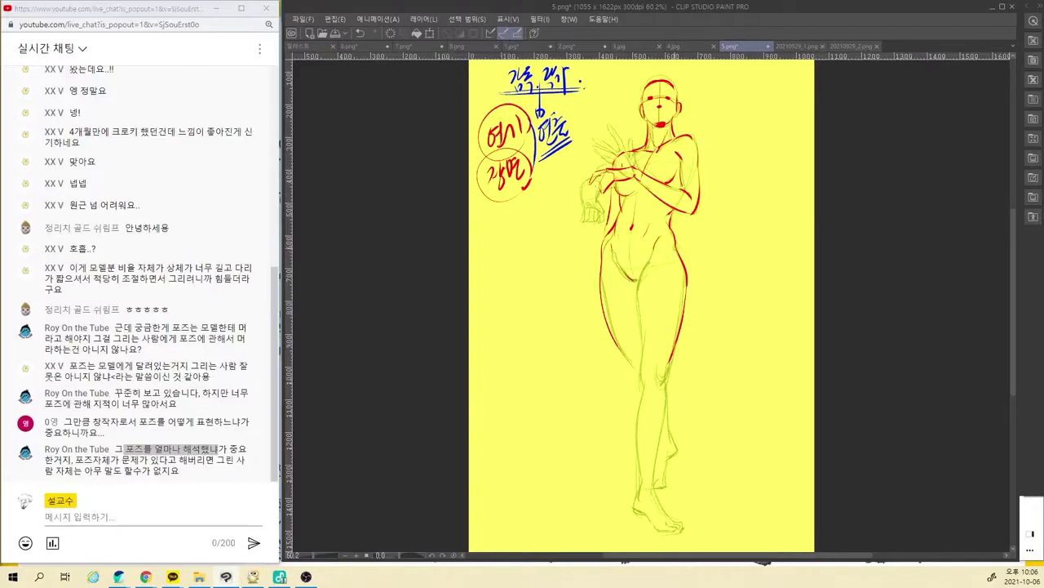
Draw the front leg's inner thigh, knee and upper shin contours in red
left_click_drag(639, 309, 643, 356)
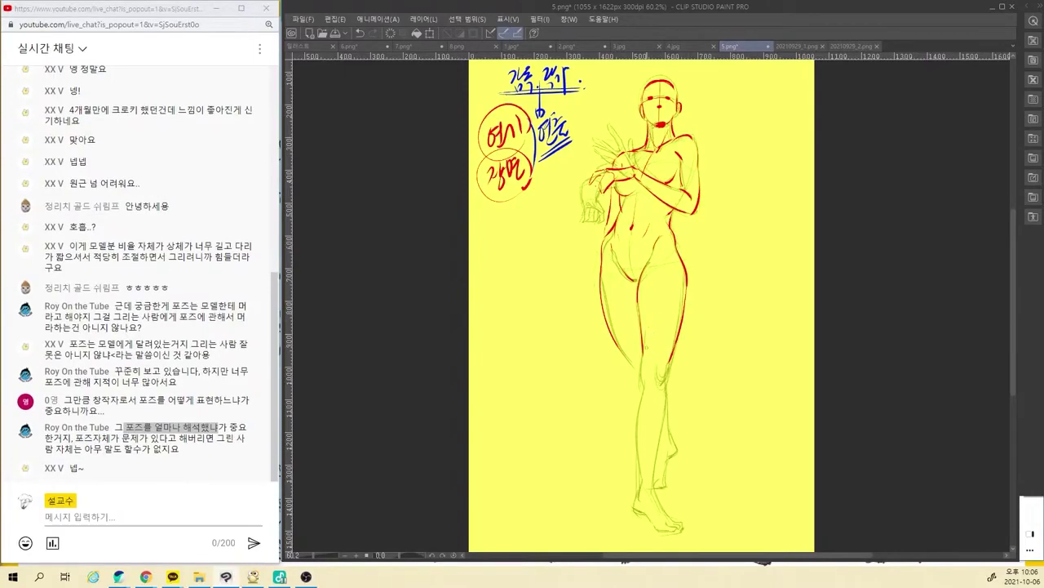
mouse_move(648, 327)
left_mouse_down()
mouse_move(645, 377)
mouse_move(664, 381)
mouse_move(642, 390)
mouse_move(636, 414)
left_mouse_up()
key("ctrl+z")
key("ctrl+z")
left_click_drag(642, 375, 641, 470)
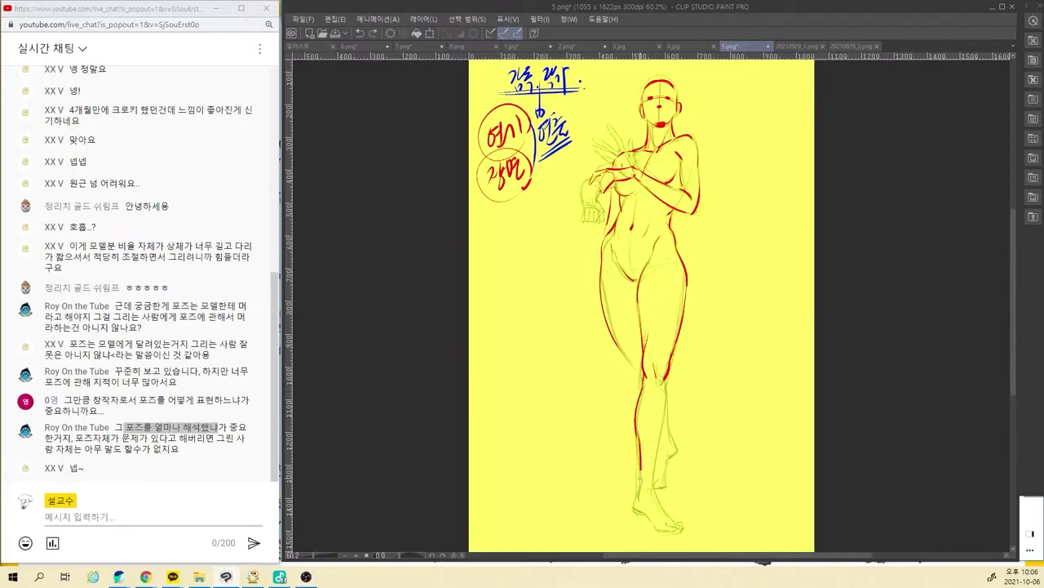
key("ctrl+z")
Sketch a separate red study of the lower-leg curves beside the shin, crossing the outer line near the ankle
mouse_move(612, 379)
left_mouse_down()
mouse_move(598, 455)
mouse_move(614, 494)
left_mouse_up()
left_click_drag(608, 458, 596, 475)
left_click_drag(618, 382, 618, 484)
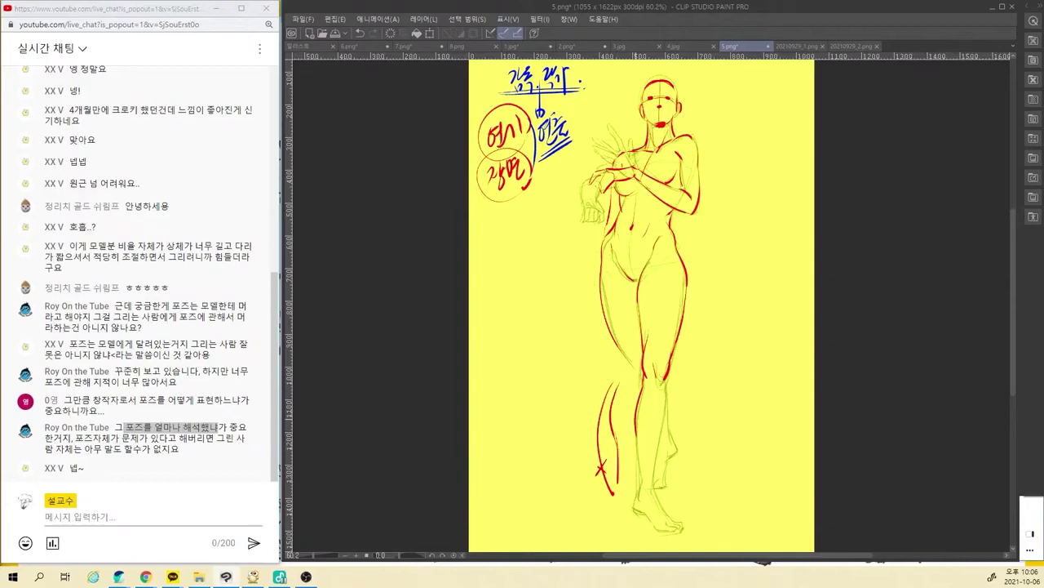
Draw both sides of the front lower leg in red down to the ankle and the top of the foot
left_click_drag(637, 433, 639, 491)
left_click_drag(665, 380, 658, 428)
left_click_drag(662, 387, 664, 438)
key("ctrl+z")
key("ctrl+z")
mouse_move(665, 401)
left_mouse_down()
mouse_move(670, 412)
mouse_move(665, 390)
mouse_move(654, 486)
mouse_move(638, 507)
mouse_move(674, 517)
left_mouse_up()
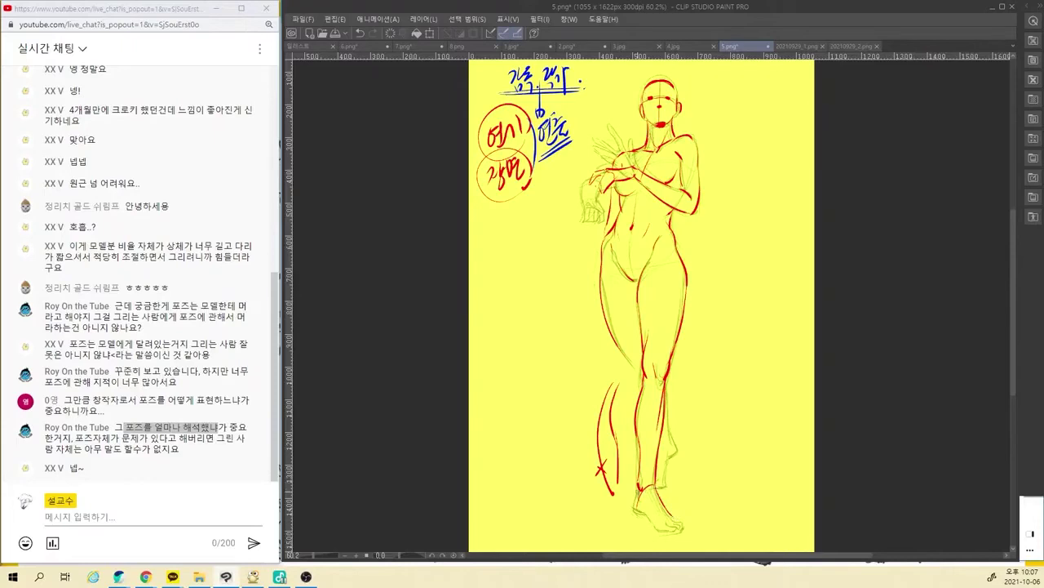
Draw the front foot with its toes, plus the rear lower leg, calf bulge and foot behind it, in red
mouse_move(640, 485)
left_mouse_down()
mouse_move(633, 511)
mouse_move(683, 532)
mouse_move(658, 532)
mouse_move(688, 522)
left_mouse_up()
key("ctrl+z")
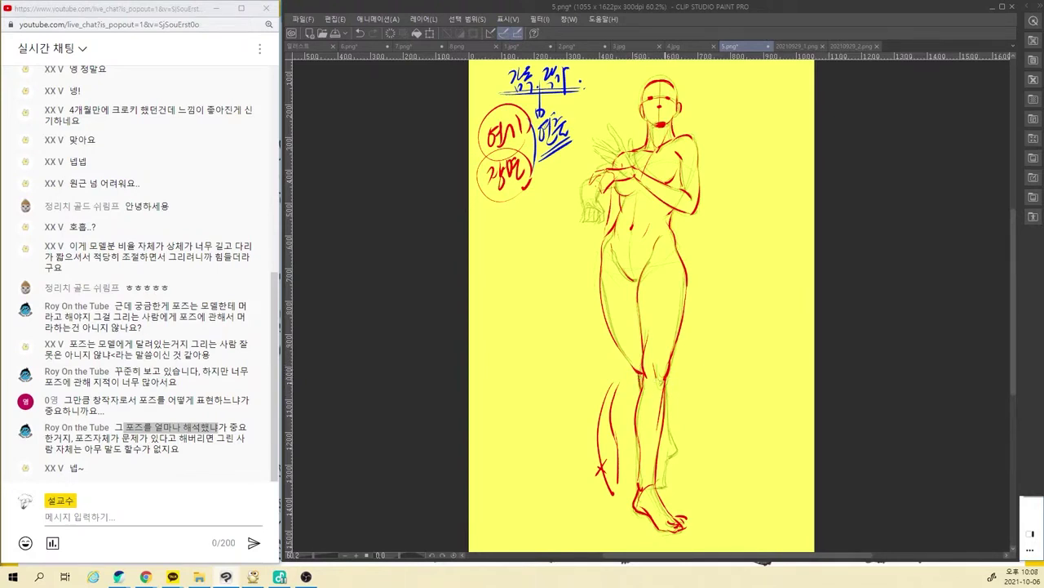
mouse_move(667, 382)
left_mouse_down()
mouse_move(675, 449)
mouse_move(654, 485)
mouse_move(664, 470)
left_mouse_up()
key("ctrl+z")
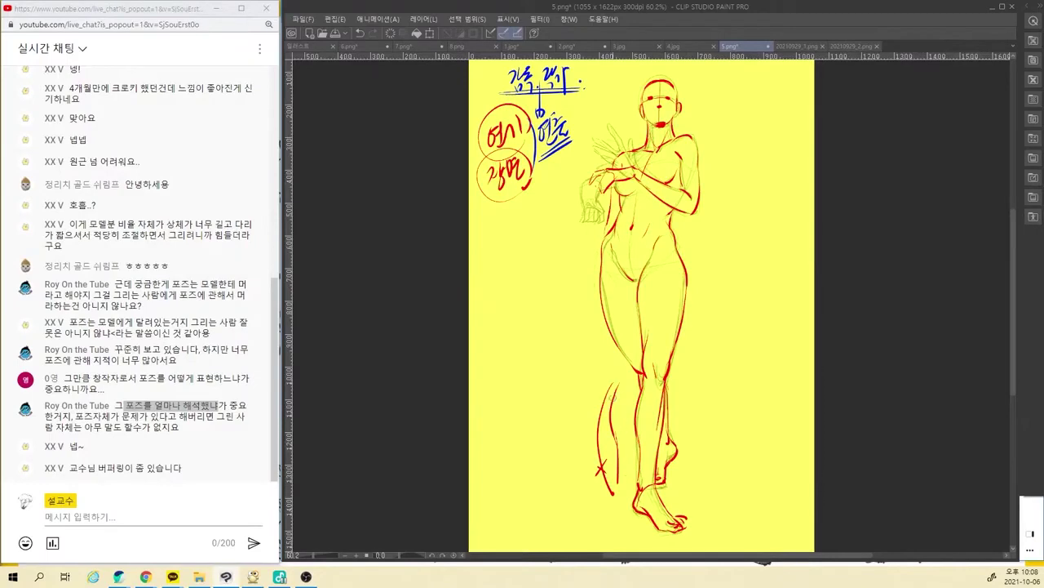
Remove the separate red lower-leg study beside the shin
mouse_move(615, 386)
left_mouse_down()
mouse_move(616, 483)
mouse_move(601, 415)
left_mouse_up()
mouse_move(600, 457)
left_mouse_down()
mouse_move(607, 397)
mouse_move(606, 433)
mouse_move(625, 381)
left_mouse_up()
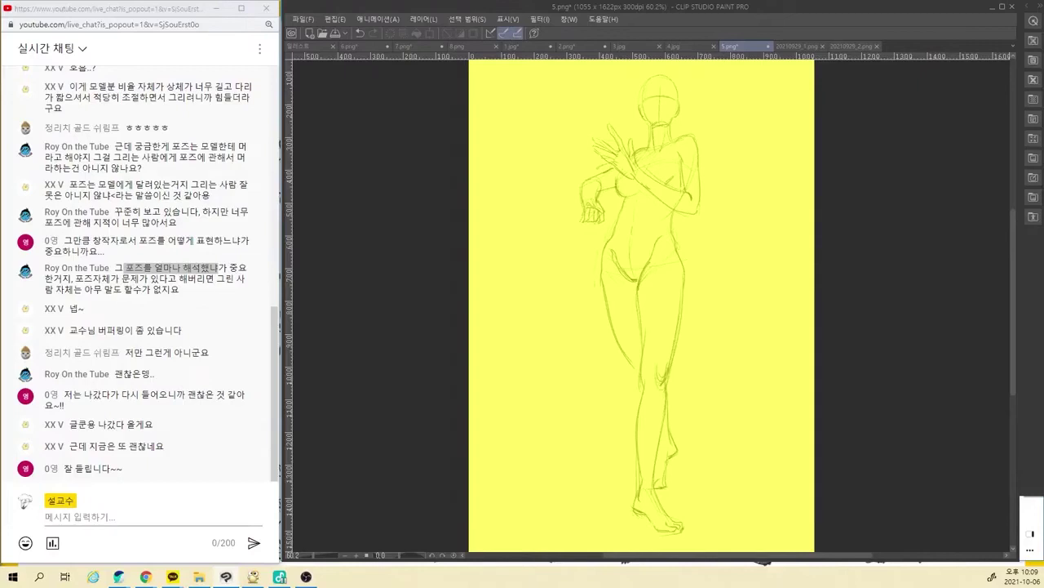
Compare the original sketch with the full-figure corrections by repeatedly undoing and restoring the red lines, notes and blue perspective guides
key("ctrl+z")
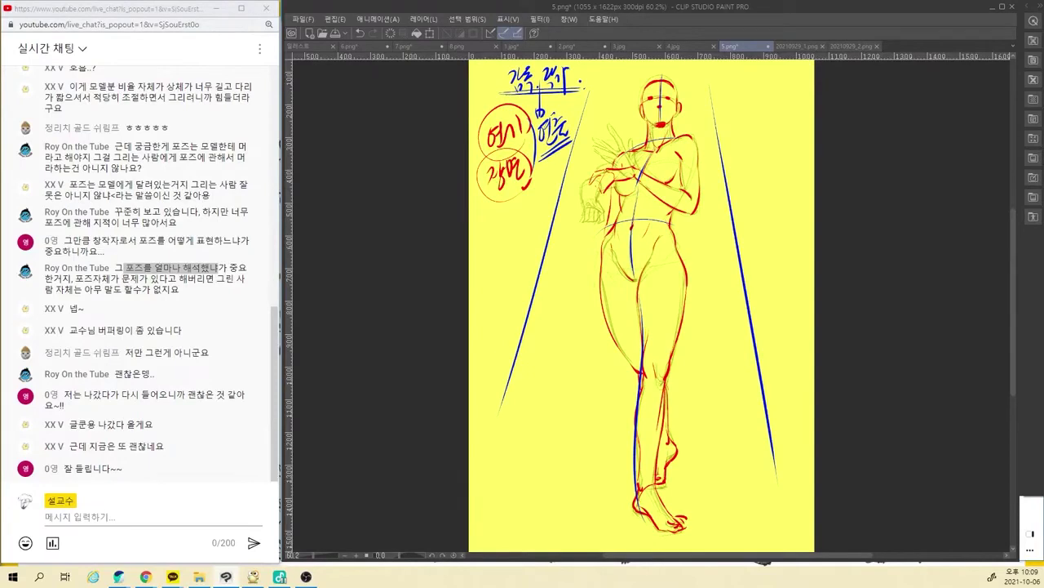
key("ctrl+z")
key("ctrl+z")
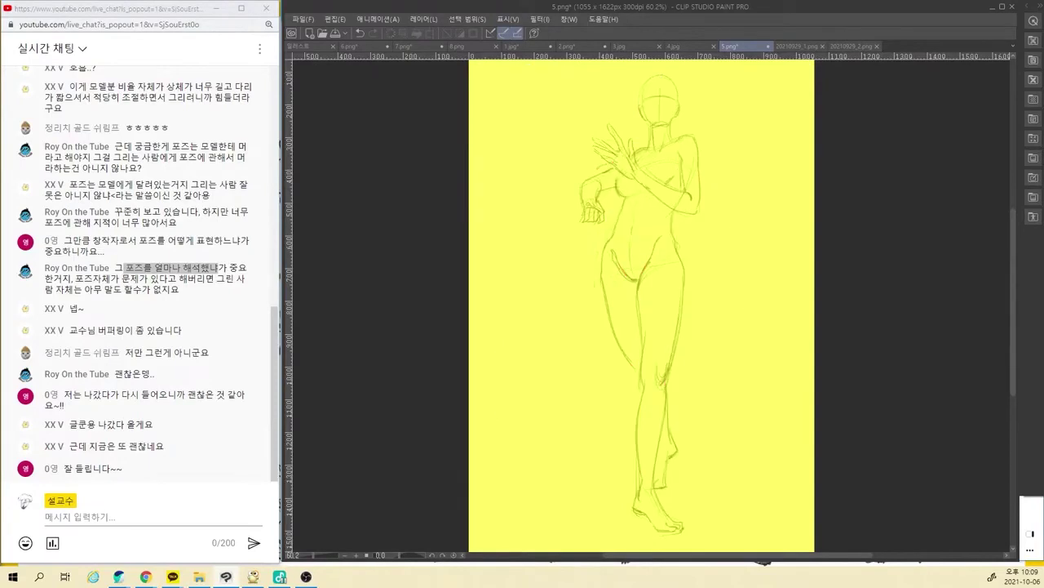
key("ctrl+y")
key("ctrl+y")
key("ctrl+z")
key("ctrl+z")
key("ctrl+y")
key("ctrl+y")
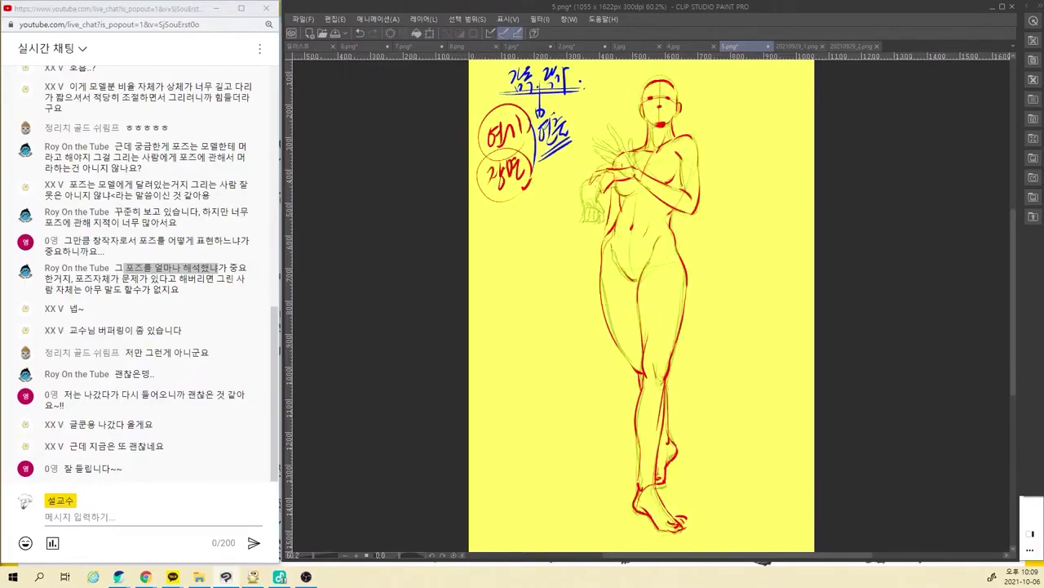
key("ctrl+z")
key("ctrl+z")
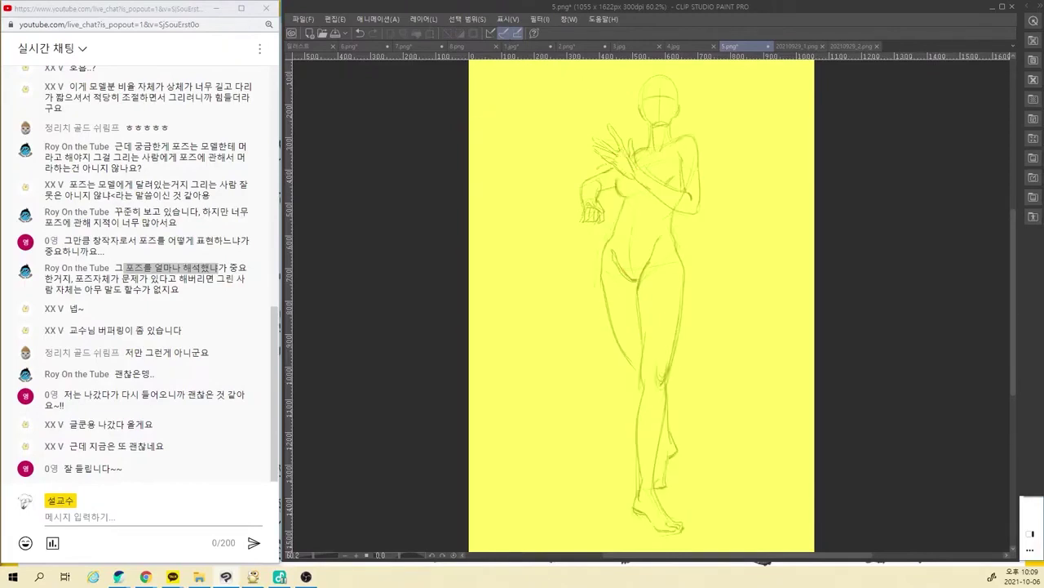